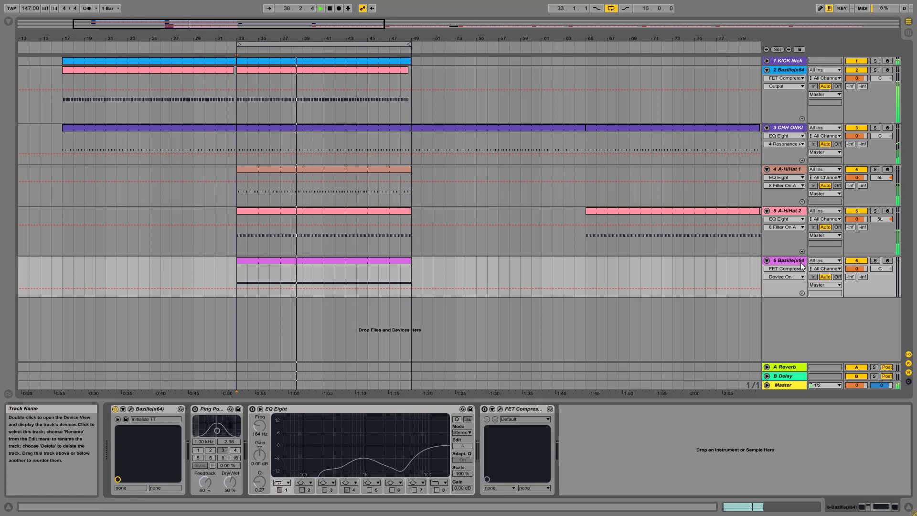
Open the Bazille synth on track 6, connect Filter 1's LP24 output to Out 1, and lower the Filter 1 cutoff.
click(130, 409)
drag(537, 94, 537, 79)
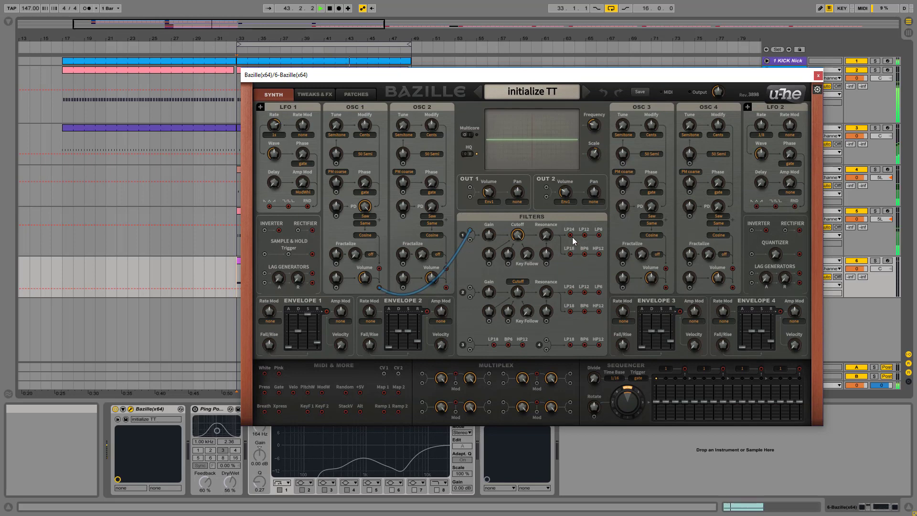
drag(569, 235, 470, 187)
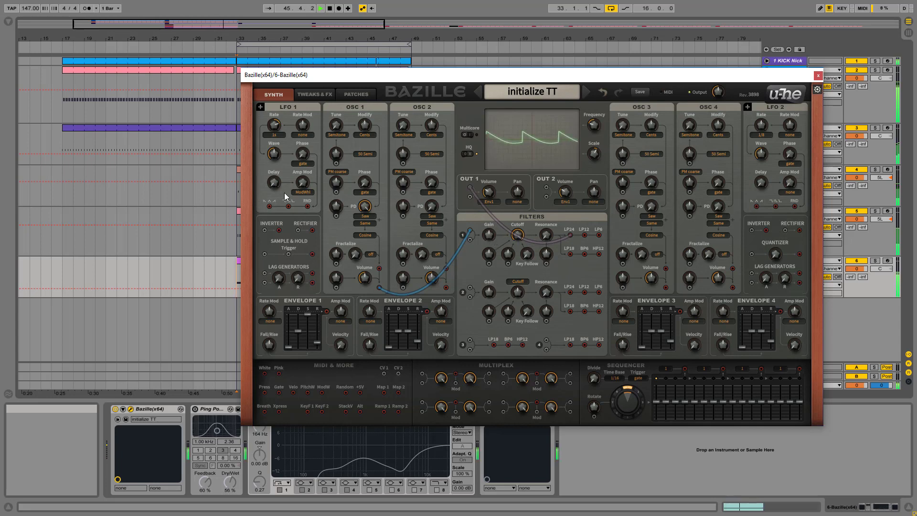
drag(517, 236, 520, 281)
Patch OSC 2's output into OSC 1's frequency modulation, set OSC 1's tune to 12.00, and adjust the modulation depth.
drag(446, 288, 337, 163)
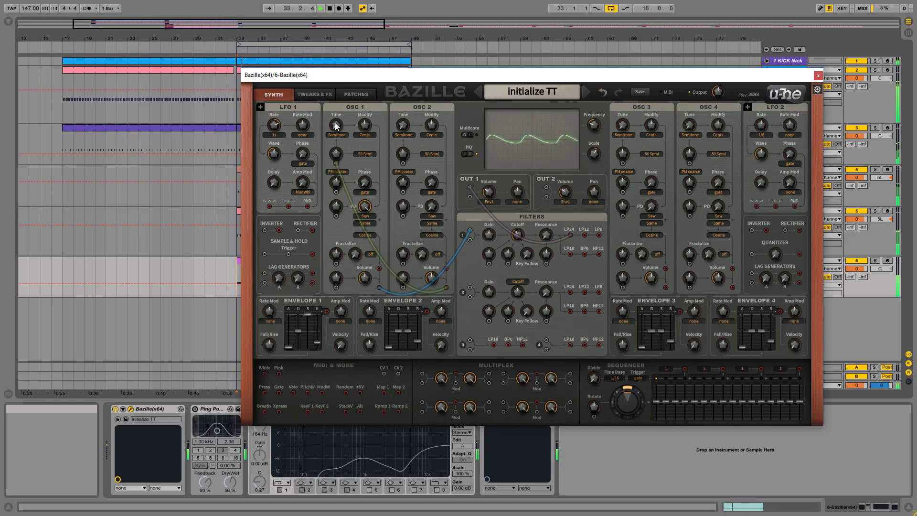
drag(337, 124, 338, 93)
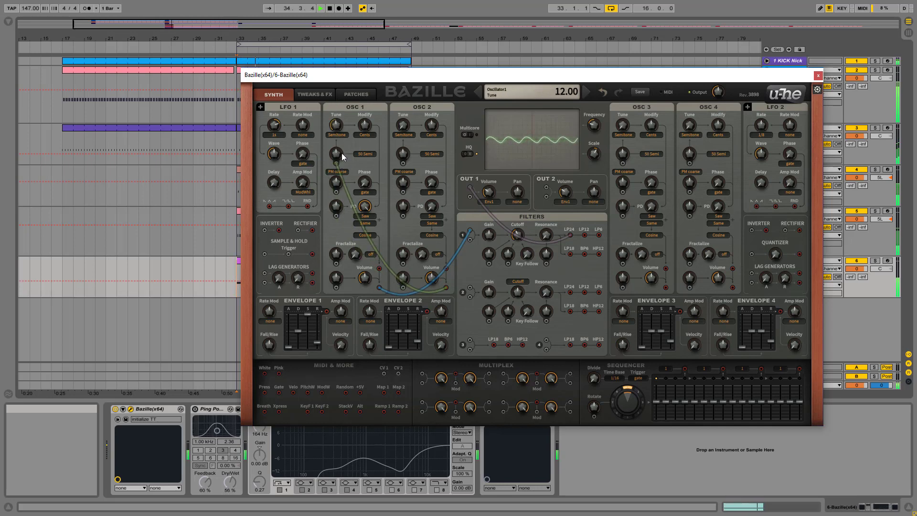
mouse_move(342, 155)
mouse_down()
mouse_move(340, 139)
mouse_move(344, 153)
mouse_up()
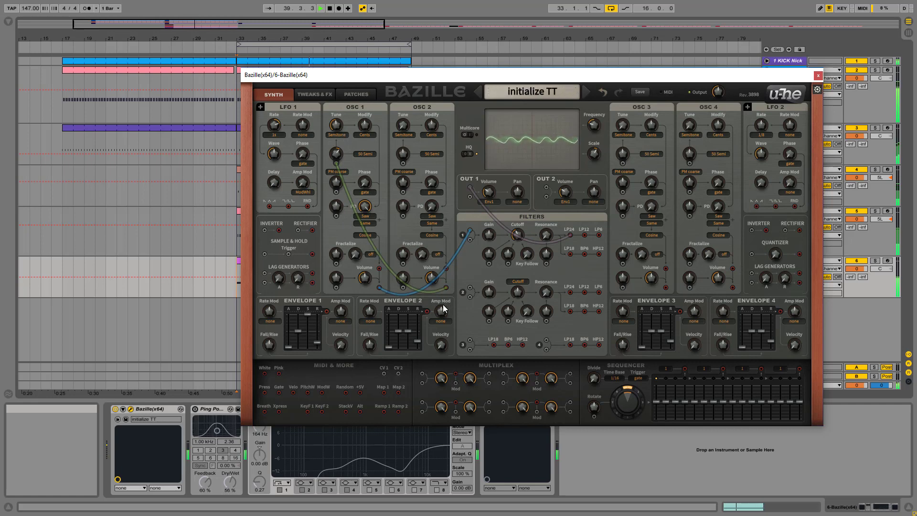
Patch OSC 2 into OSC 1's phase modulation at a depth of about 22 with the track soloed, and set Filter 1's cutoff to 147.
drag(446, 287, 336, 192)
click(874, 261)
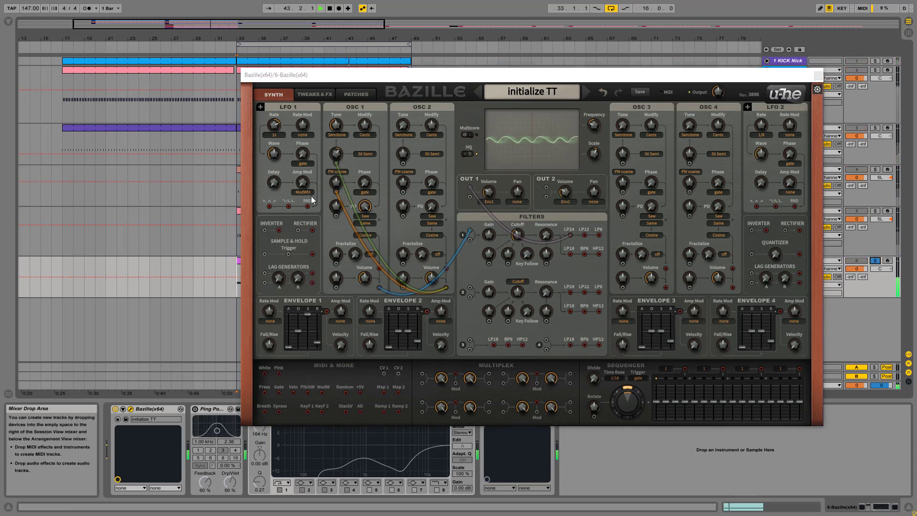
scroll(337, 181, up, 10)
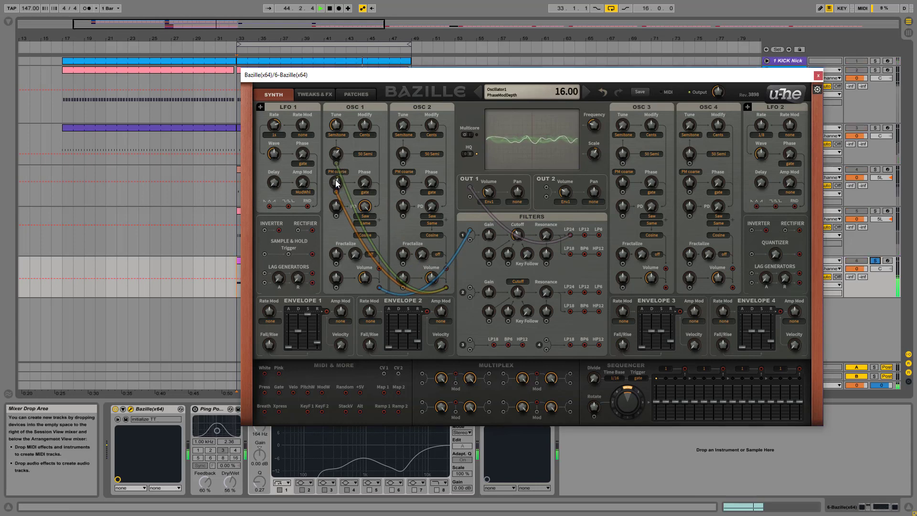
scroll(336, 180, down, 6)
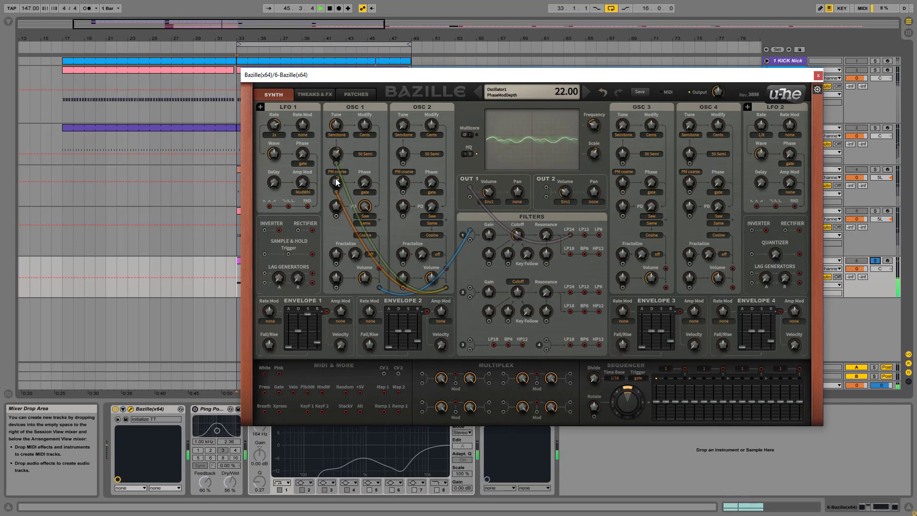
scroll(336, 180, up, 2)
mouse_move(520, 225)
mouse_down()
mouse_move(515, 196)
mouse_move(508, 218)
mouse_up()
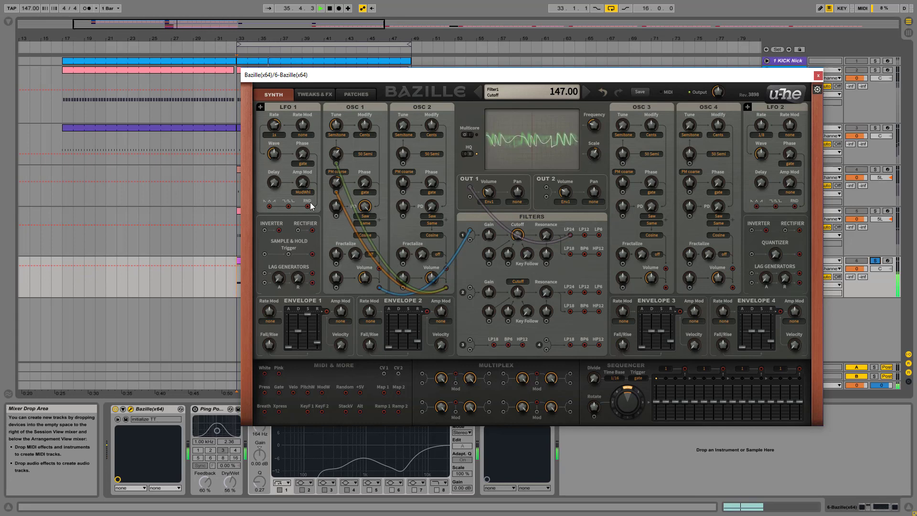
Modulate OSC 1's volume with LFO 1's RND output at depth 72 and set the LFO 1 rate to 1/8.
drag(307, 207, 344, 260)
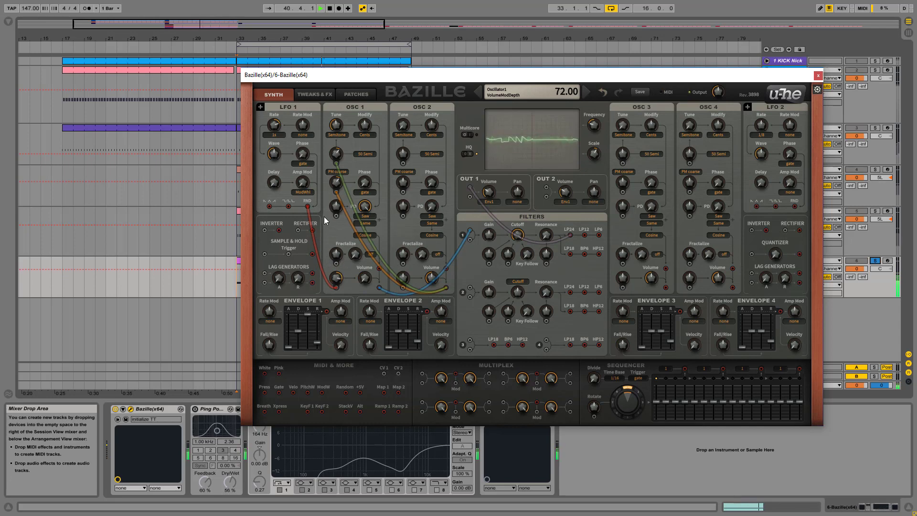
click(277, 135)
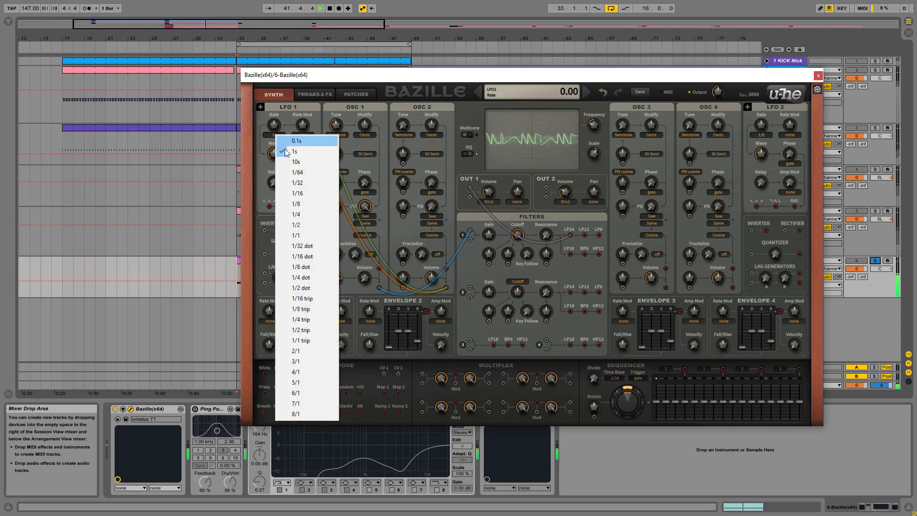
click(306, 204)
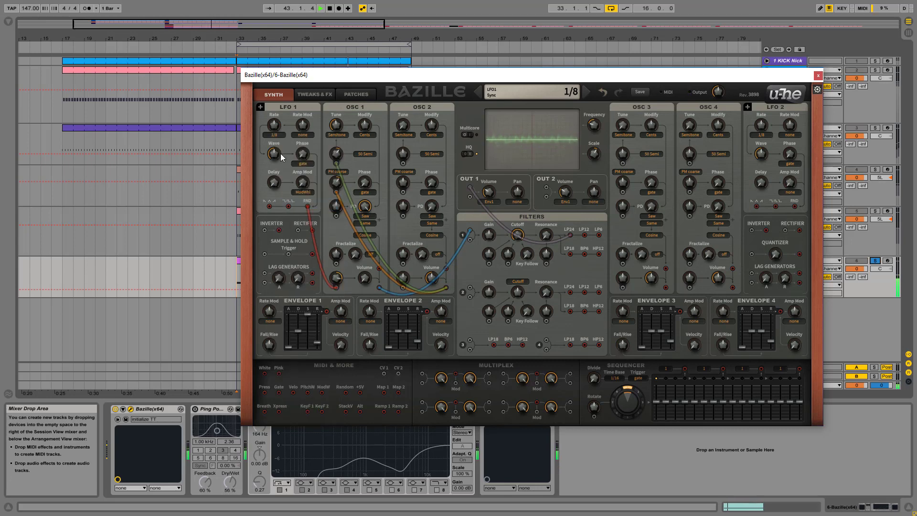
Raise LFO 1's wave setting and change its rate to 1/4.
drag(273, 162, 268, 124)
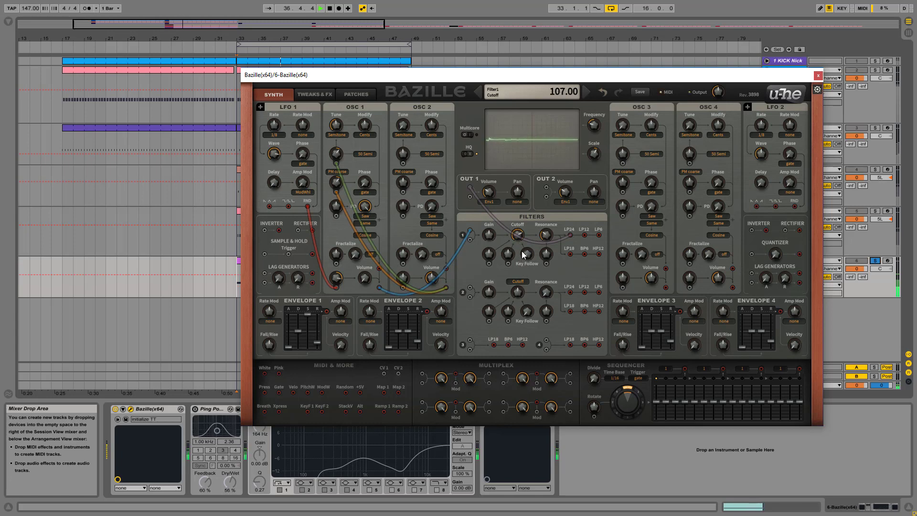
click(274, 134)
click(310, 213)
Patch Envelope 2 into Filter 1's cutoff modulation at depth 72 and reshape Envelope 2's stages.
drag(428, 311, 474, 236)
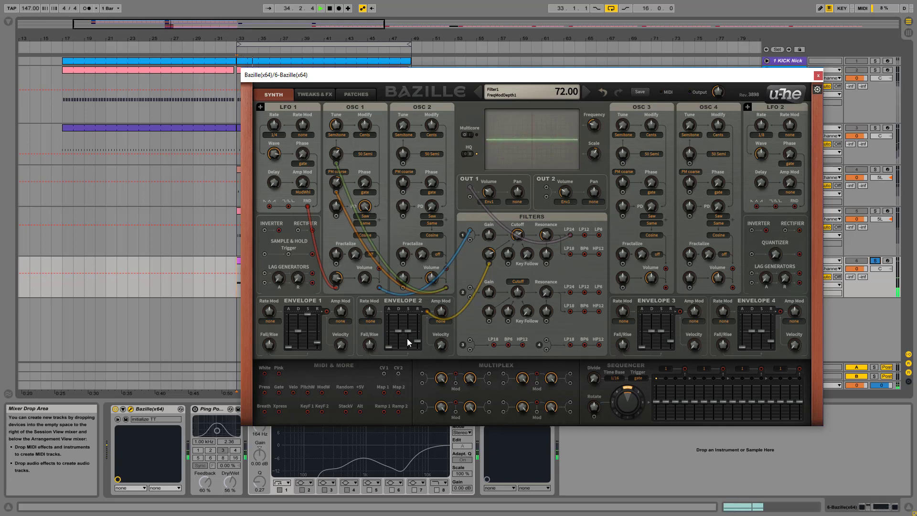
drag(417, 340, 389, 338)
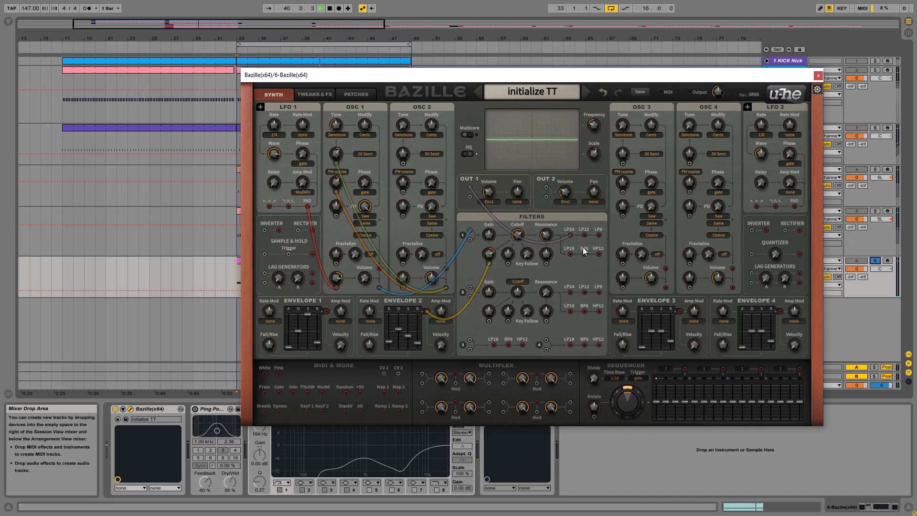
Try feeding Out 1 from Filter 1's BP6 output instead of LP24 and adjust the filter cutoff.
drag(470, 187, 584, 254)
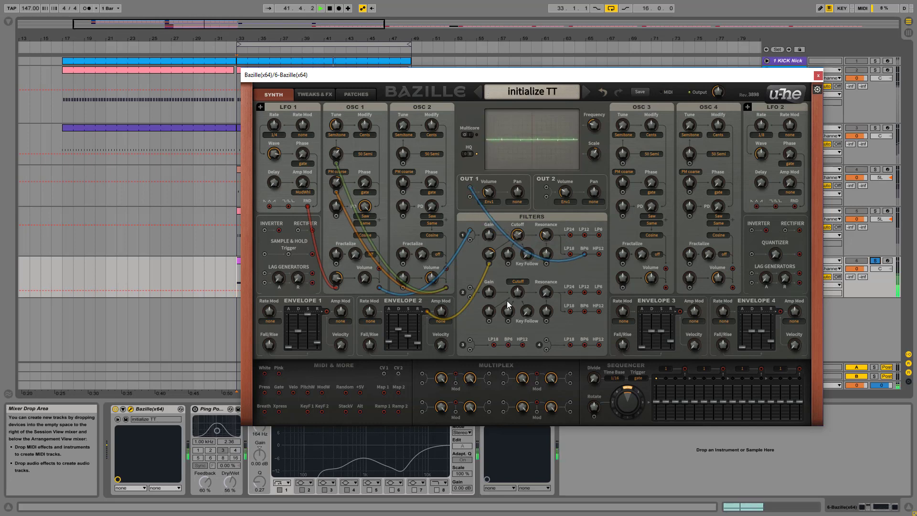
drag(521, 243, 587, 251)
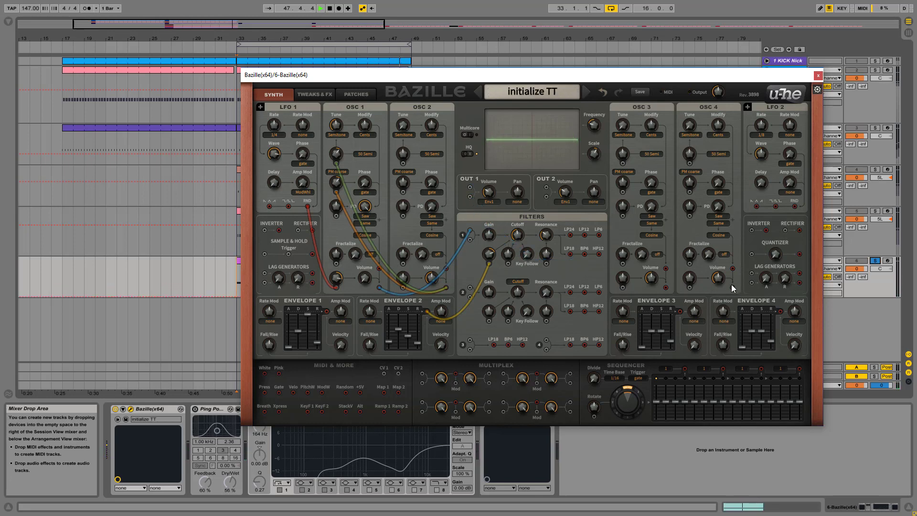
Connect OSC 3's output directly to Out 1 and set its phase distortion to a Square shape at 100.
drag(667, 288, 470, 188)
click(652, 216)
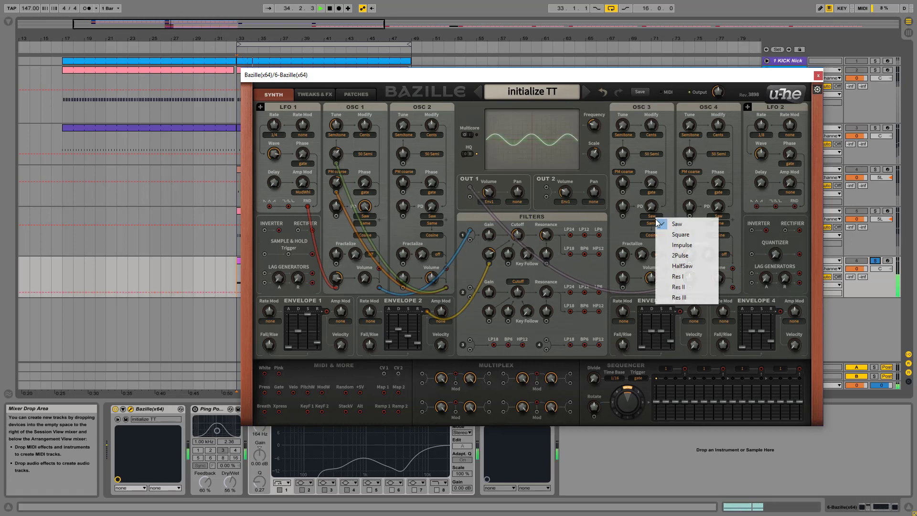
click(680, 234)
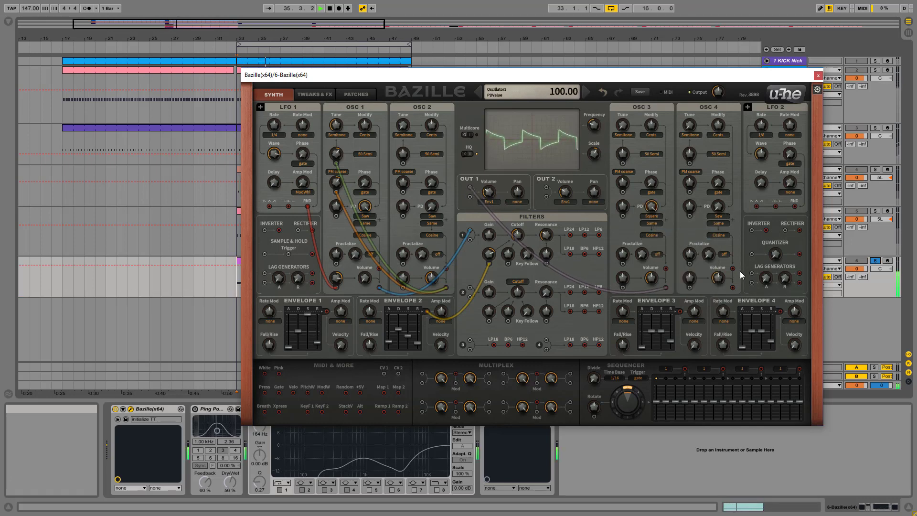
Patch OSC 4 into OSC 3's frequency modulation at depth 12 and its phase modulation at depth 24, and adjust OSC 3's tune.
drag(732, 289, 624, 142)
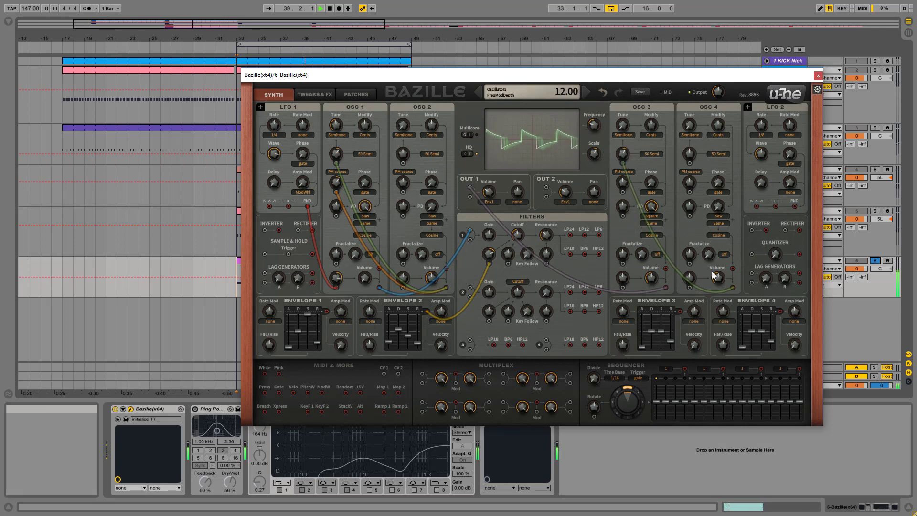
drag(733, 285, 624, 182)
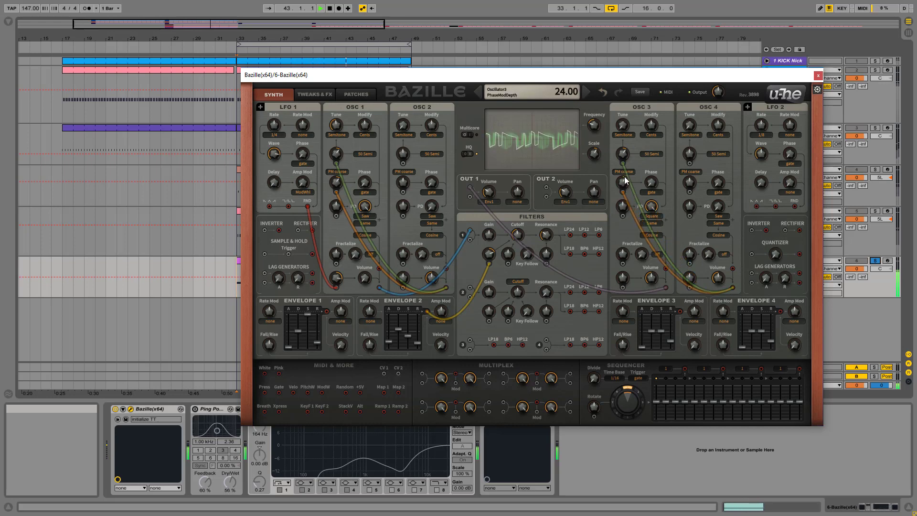
mouse_move(626, 125)
mouse_down()
mouse_move(629, 96)
mouse_move(631, 130)
mouse_up()
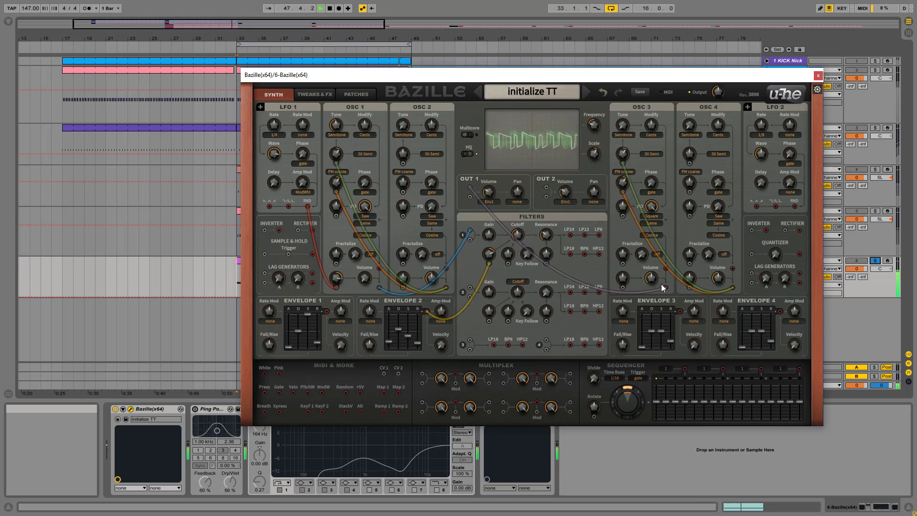
Modulate OSC 3's volume with LFO 1's RND output, set the OSC 3 volume to 0, and adjust the modulation depth.
drag(624, 287, 308, 208)
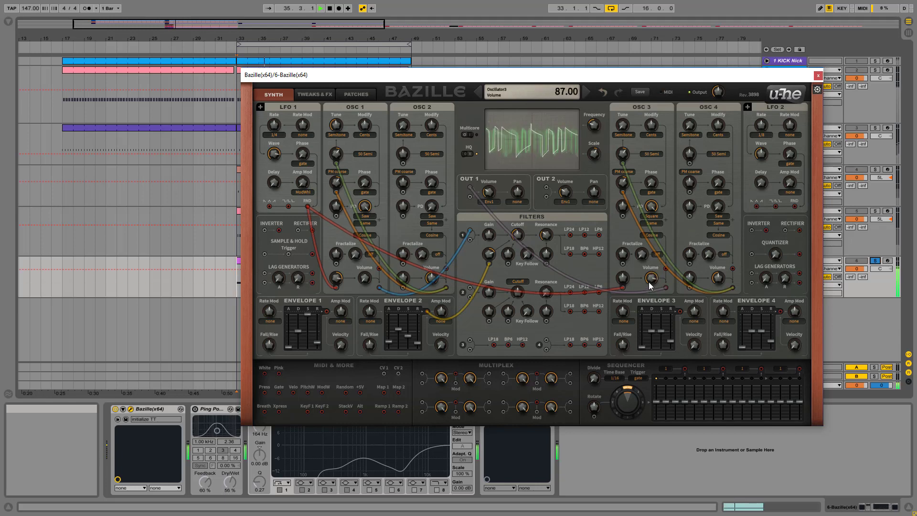
drag(654, 308, 668, 434)
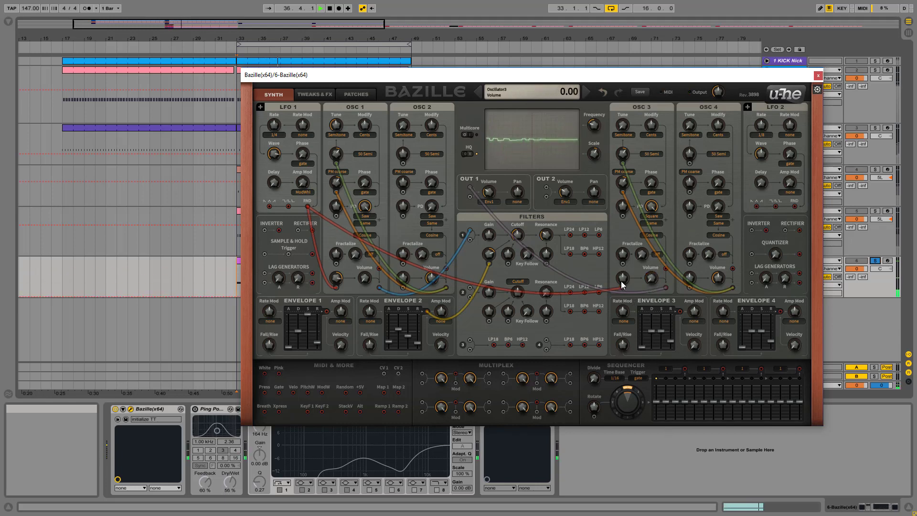
mouse_move(623, 285)
mouse_down()
mouse_move(615, 256)
mouse_move(623, 284)
mouse_up()
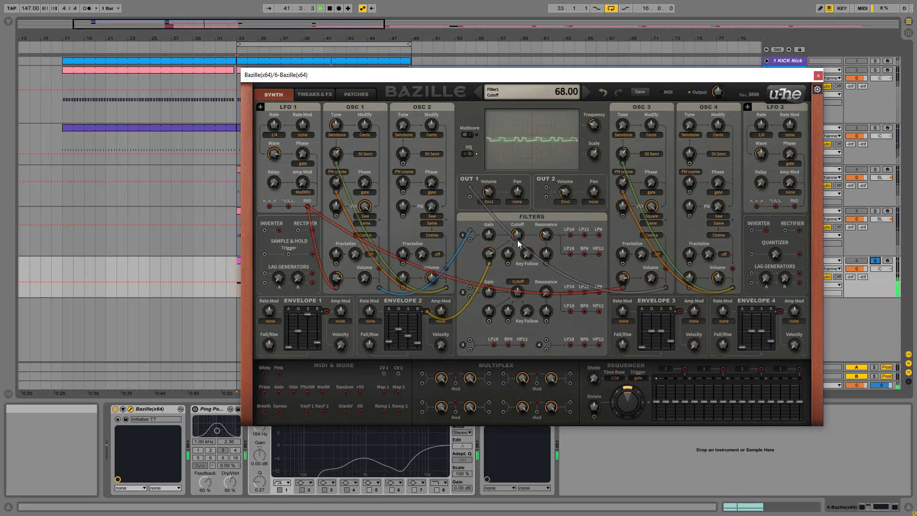
Try routing OSC 3 through Filter 1's LP24 output into Out 1 while adjusting the filter cutoff.
mouse_move(517, 240)
mouse_down()
mouse_move(519, 251)
mouse_move(520, 231)
mouse_up()
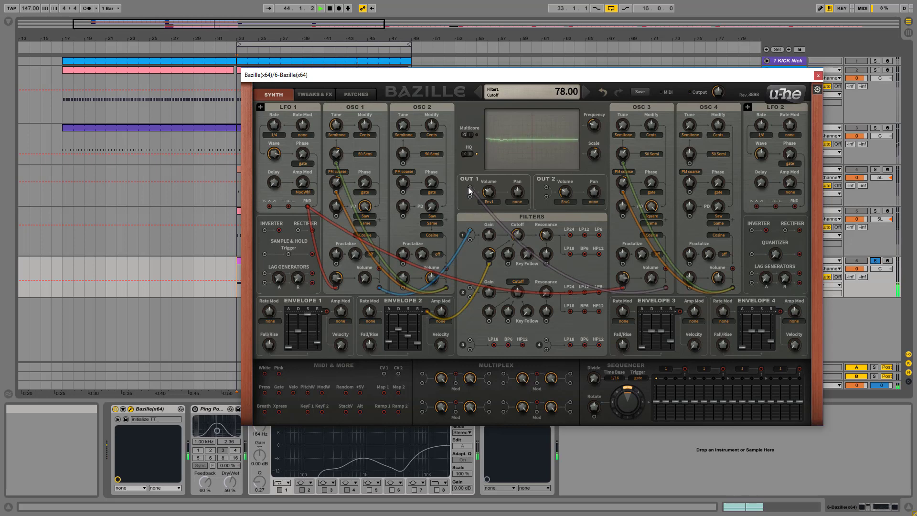
drag(469, 191, 470, 233)
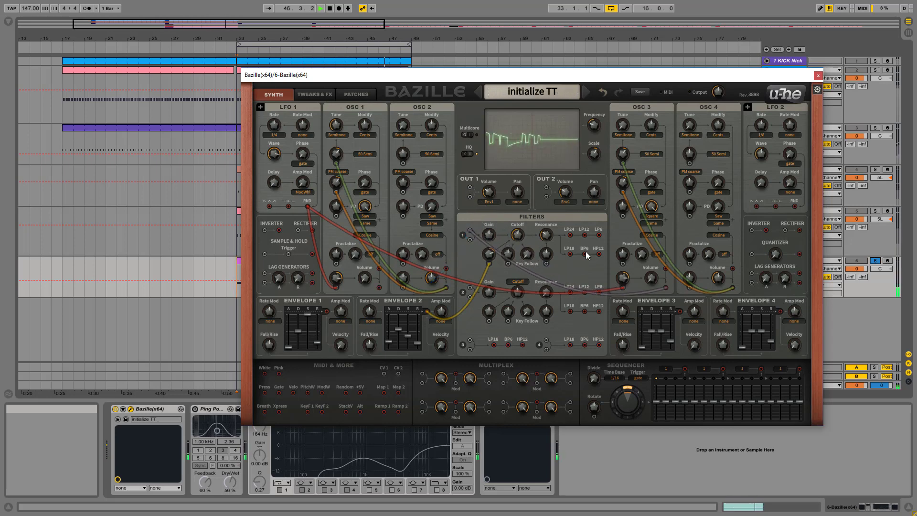
drag(571, 235, 471, 187)
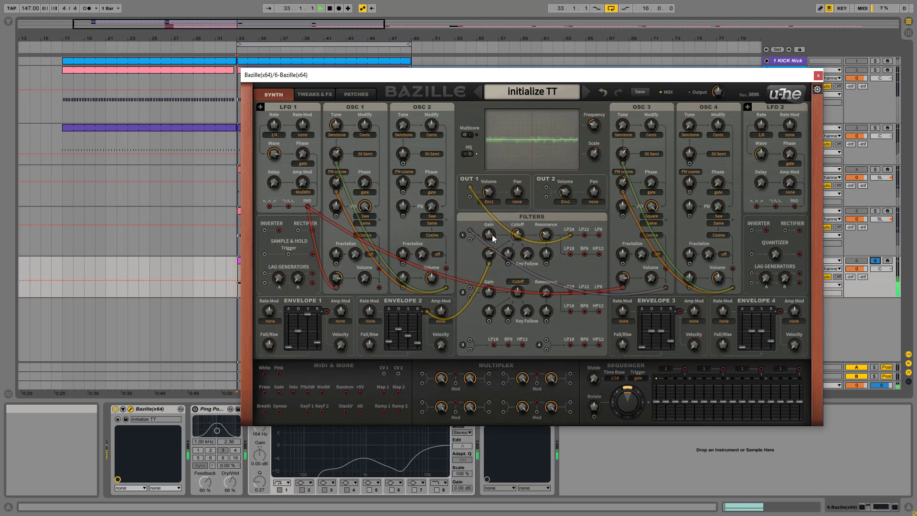
mouse_move(514, 237)
mouse_down()
mouse_move(522, 217)
mouse_move(520, 242)
mouse_move(503, 214)
mouse_move(524, 237)
mouse_move(524, 216)
mouse_move(524, 242)
mouse_up()
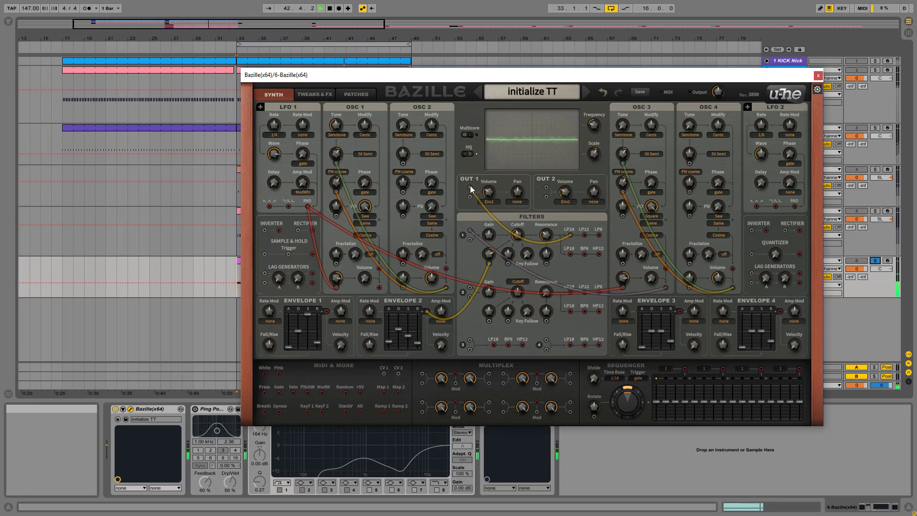
drag(471, 189, 506, 248)
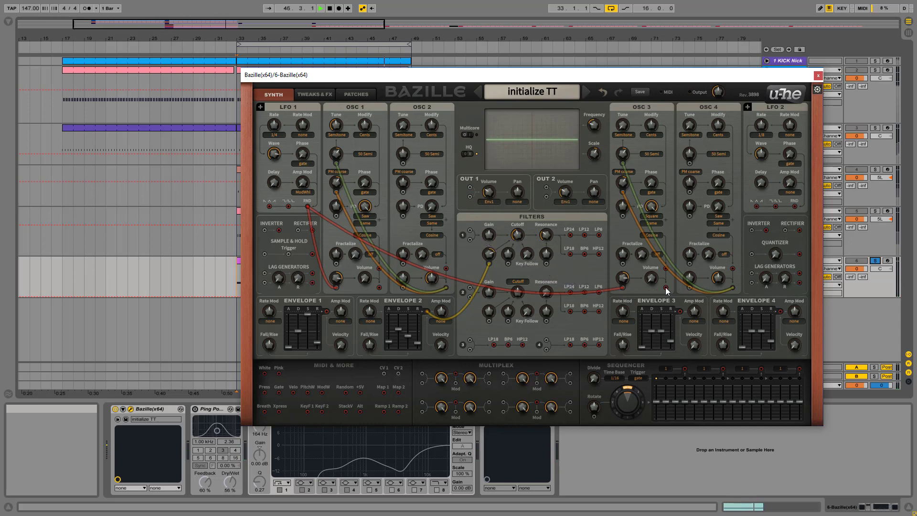
Route OSC 3 into Filter 2 and OSC 1 into Filter 1, and connect Filter 2's LP24 output to Out 1.
drag(666, 288, 470, 289)
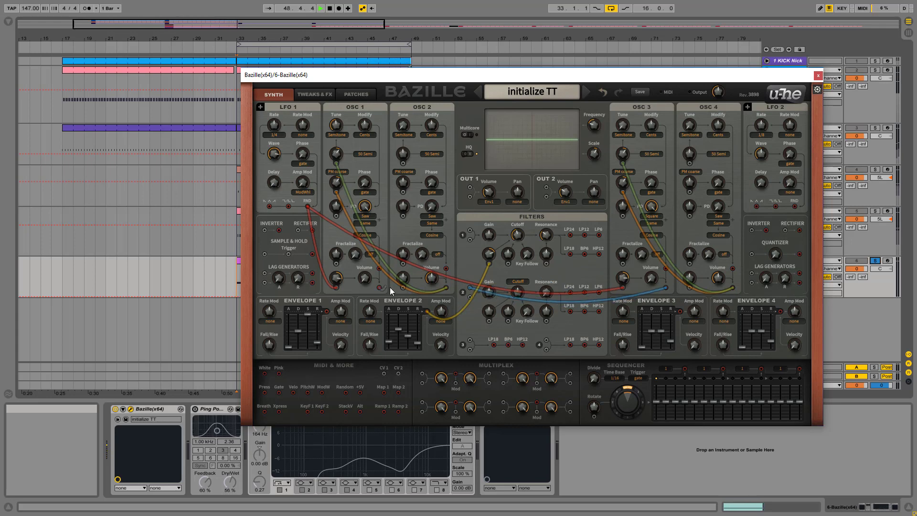
drag(390, 288, 471, 236)
drag(570, 292, 469, 187)
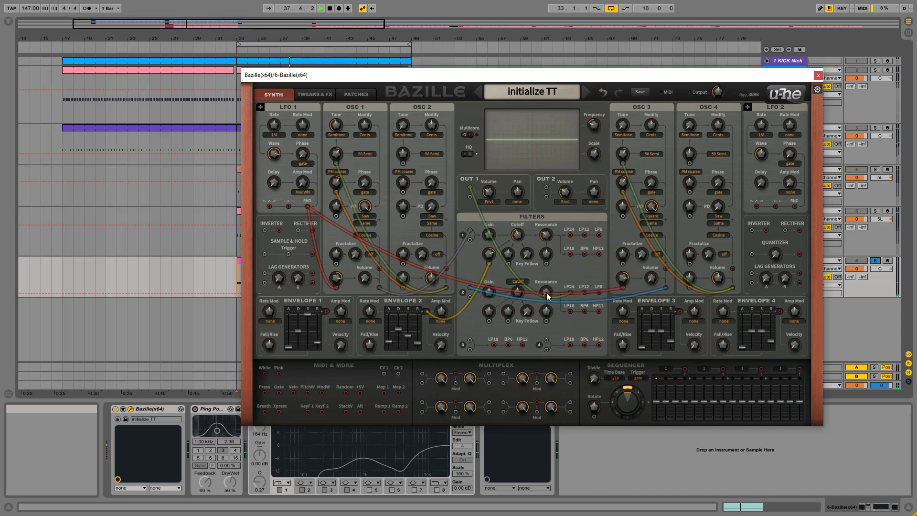
Set Filter 2's resonance to 35.50, adjust its cutoff, and modulate that cutoff with Envelope 2 at depth 68.
drag(547, 292, 544, 264)
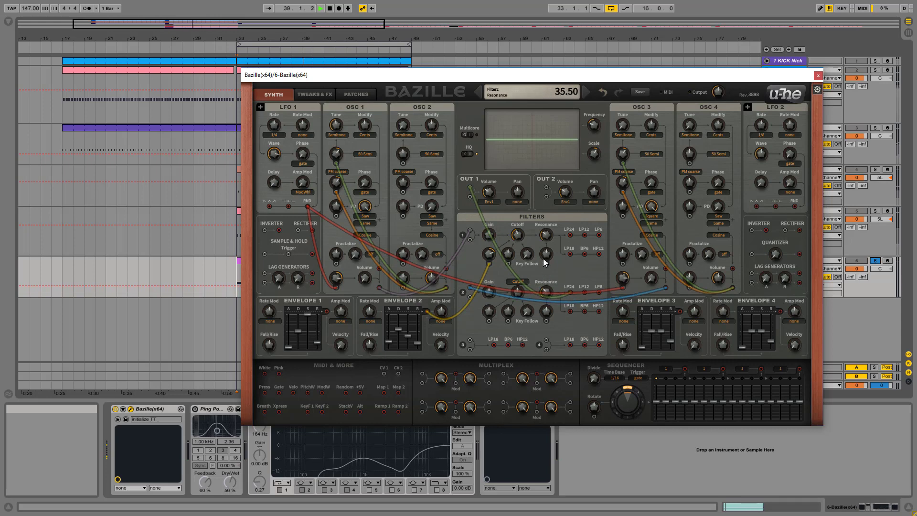
drag(515, 292, 520, 274)
drag(488, 321, 432, 311)
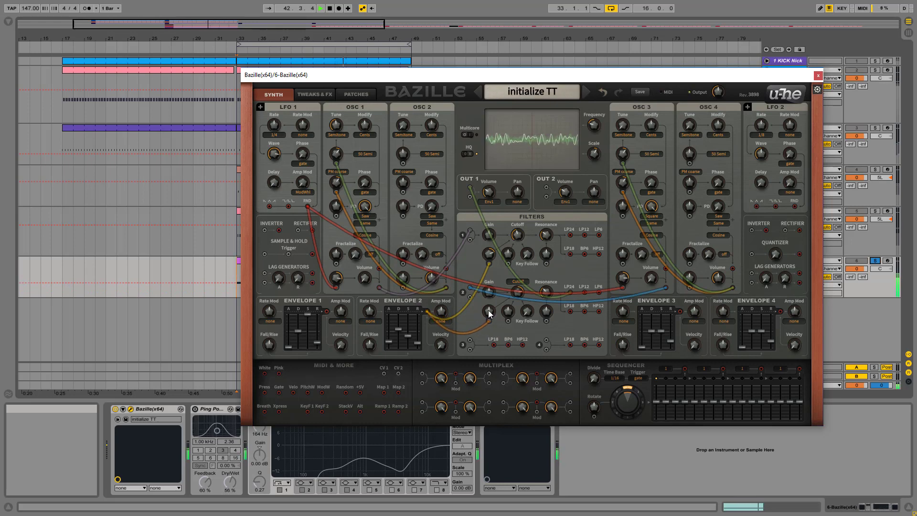
drag(488, 311, 492, 295)
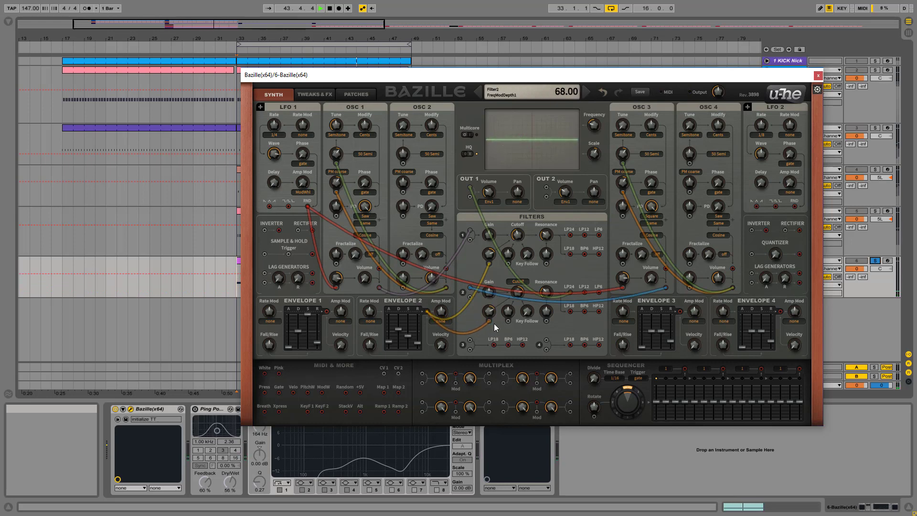
Unplug Filter 2 from Out 1, feed both filters' LP24 and BP6 outputs into the first Multiplex, and patch its output to Out 1.
scroll(489, 311, down, 2)
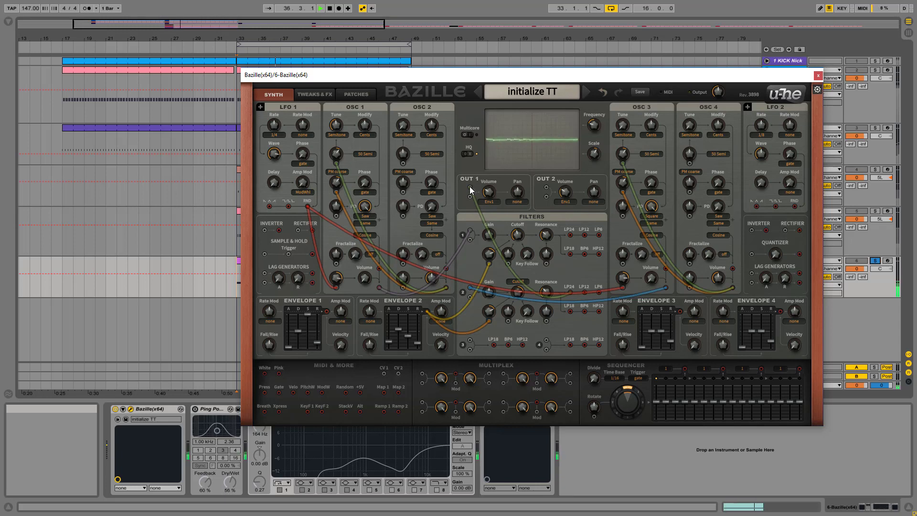
drag(469, 186, 531, 271)
drag(570, 237, 425, 373)
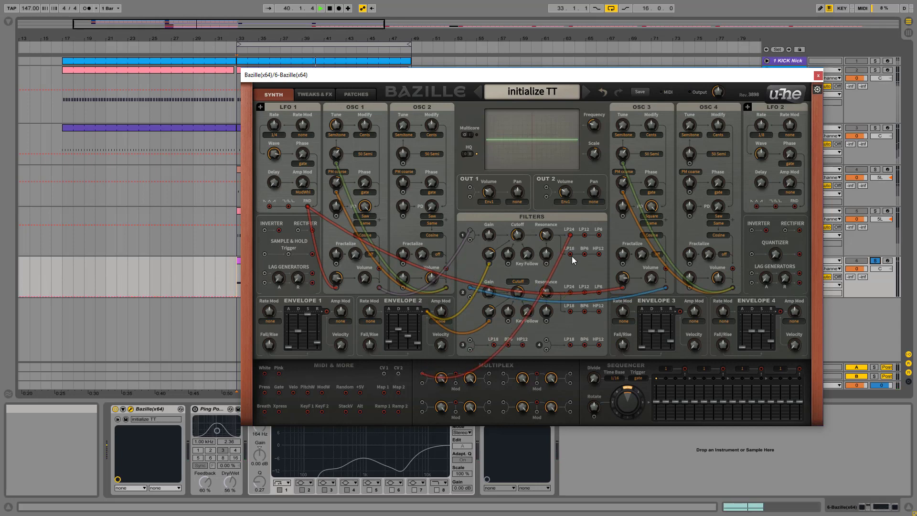
drag(570, 291, 423, 382)
drag(584, 254, 503, 374)
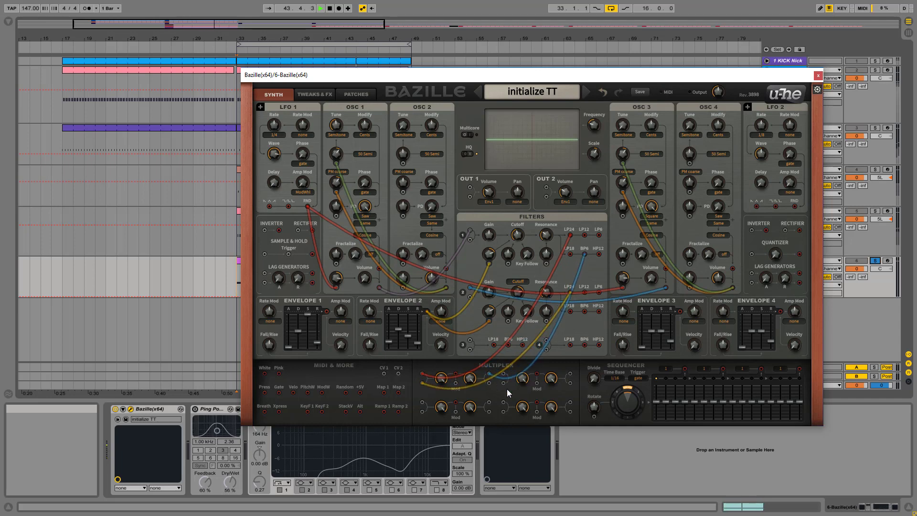
drag(585, 311, 471, 187)
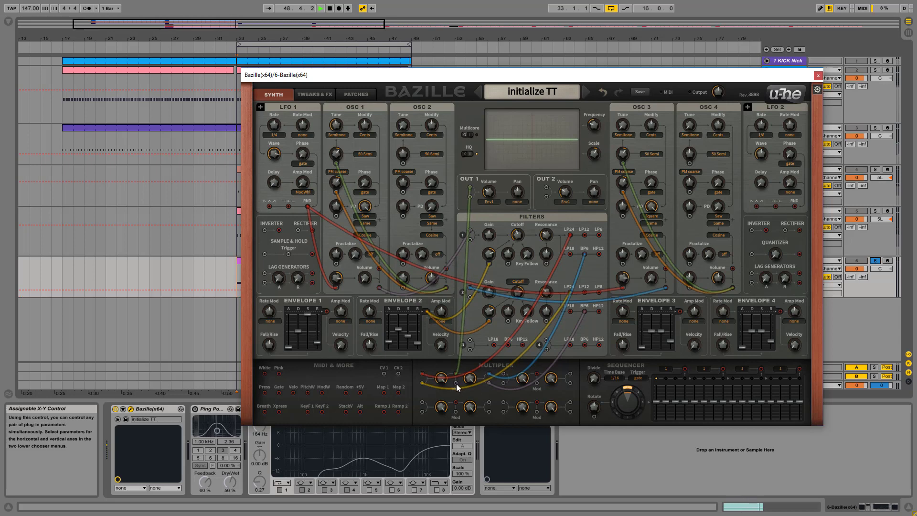
Modulate the first Multiplex with LFO 2's RND output and adjust the LFO 2 wave.
drag(457, 384, 795, 209)
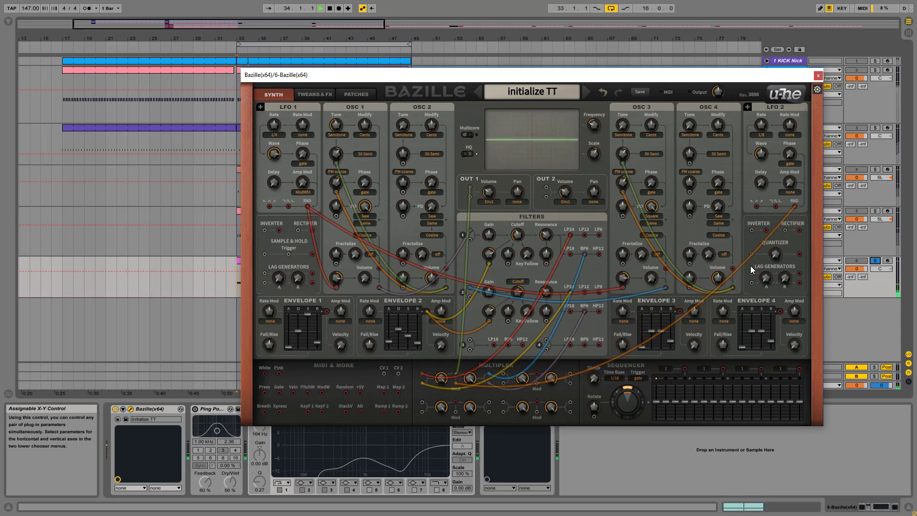
drag(761, 151, 764, 174)
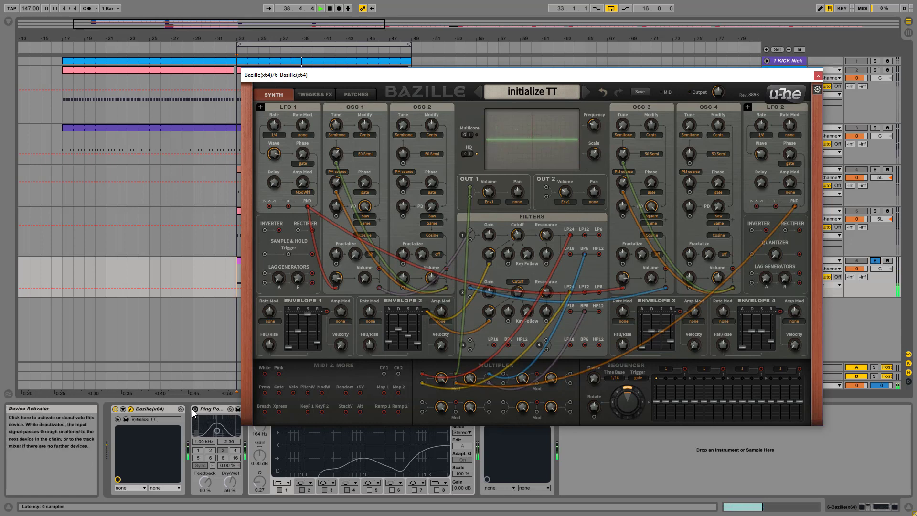
Activate the Ping Pong Delay on the Bazille track and adjust Envelope 2's attack and decay.
click(279, 463)
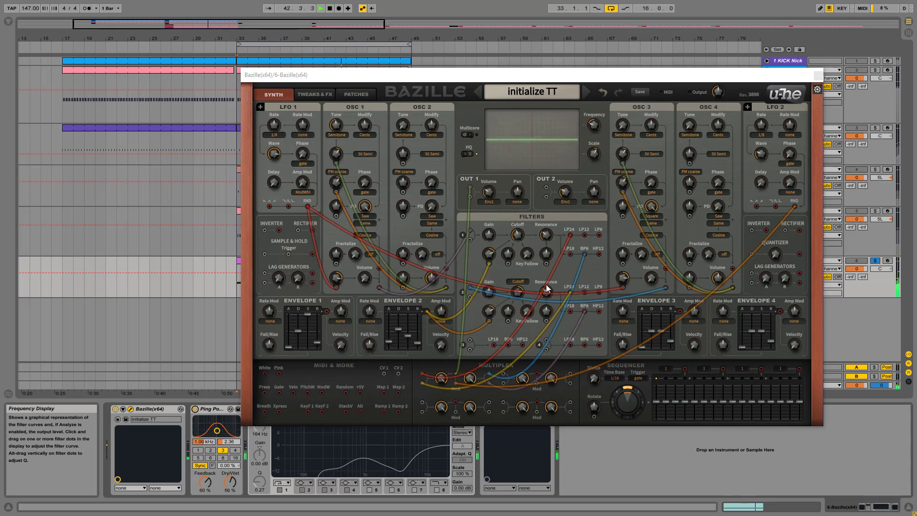
drag(387, 342, 387, 334)
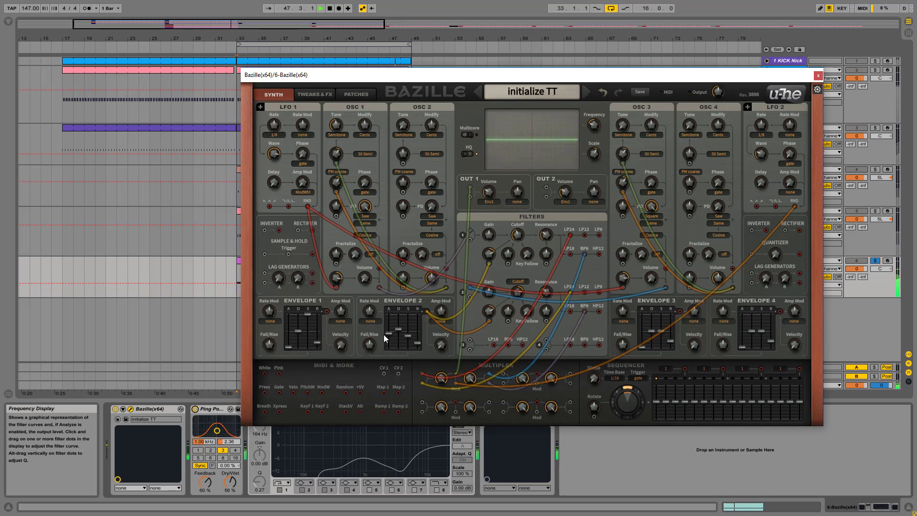
drag(383, 334, 402, 340)
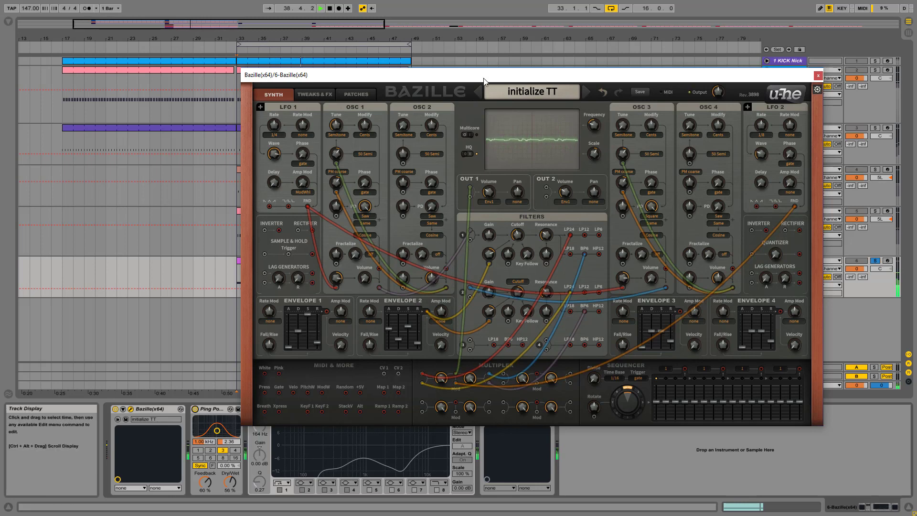
Turn off solo on the Bazille track and shift the plugin window so the track mixer is visible.
drag(483, 80, 487, 48)
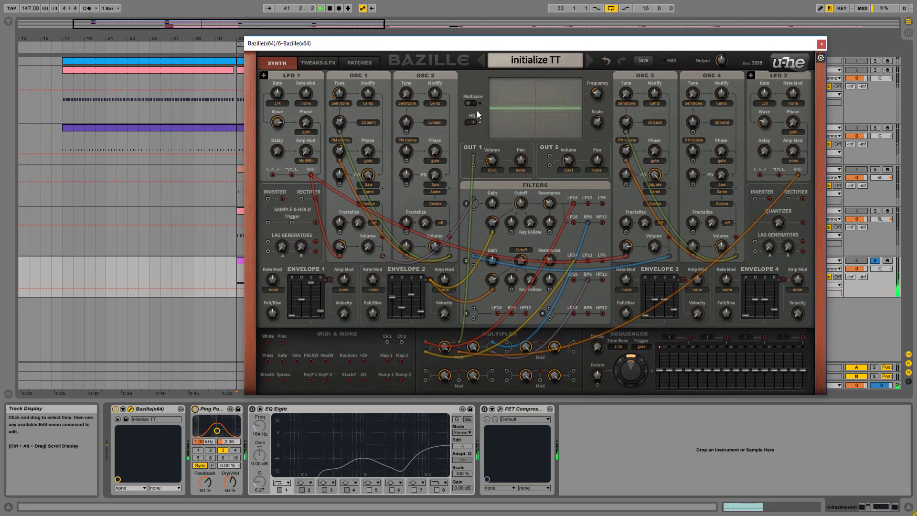
click(875, 261)
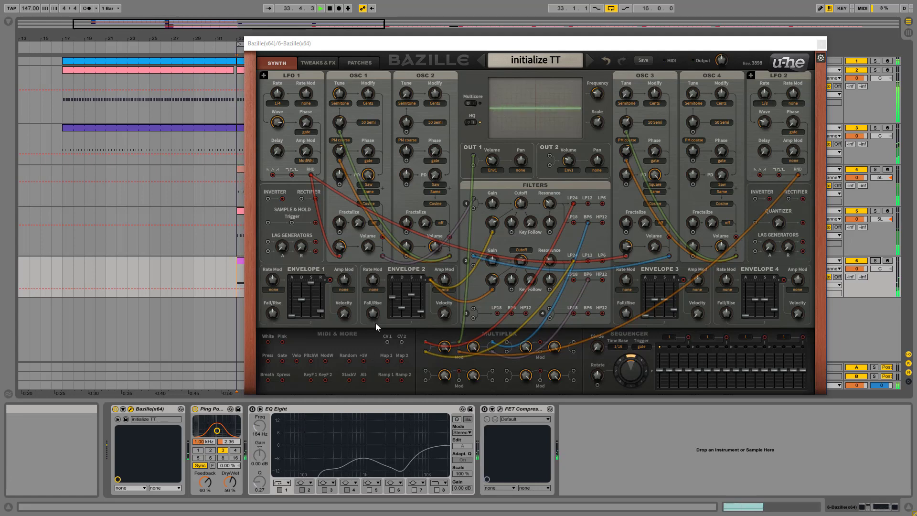
drag(523, 43, 470, 56)
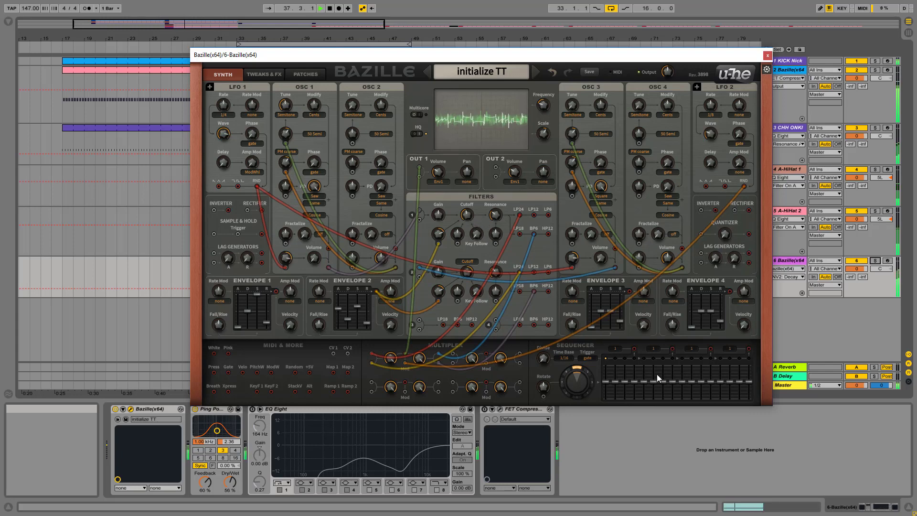
Raise sequencer steps 4, 5, 12, 14 and 15 and modulate both filters' cutoffs with the sequencer's fourth output, adjusting the depths.
mouse_move(637, 380)
mouse_down()
mouse_move(636, 365)
mouse_move(645, 374)
mouse_up()
drag(711, 381, 738, 369)
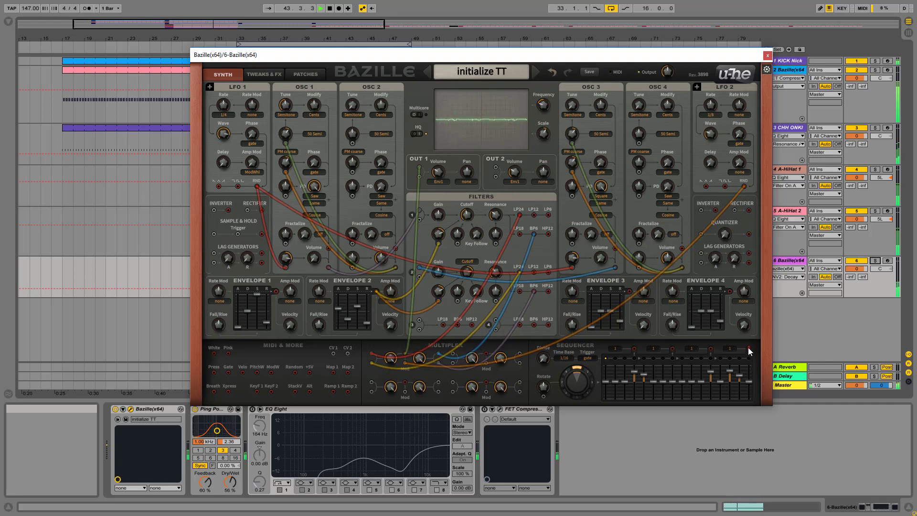
drag(748, 348, 467, 258)
mouse_move(462, 234)
drag(461, 234, 462, 227)
drag(748, 349, 457, 301)
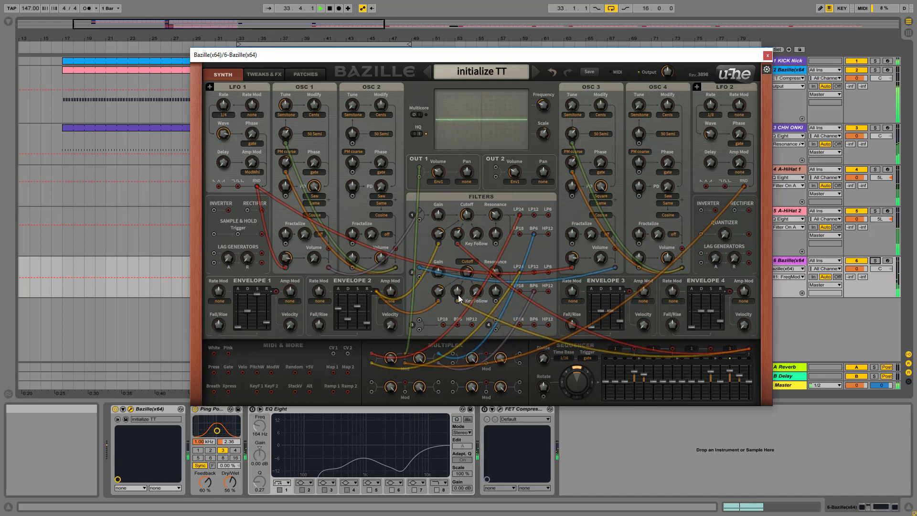
mouse_move(459, 286)
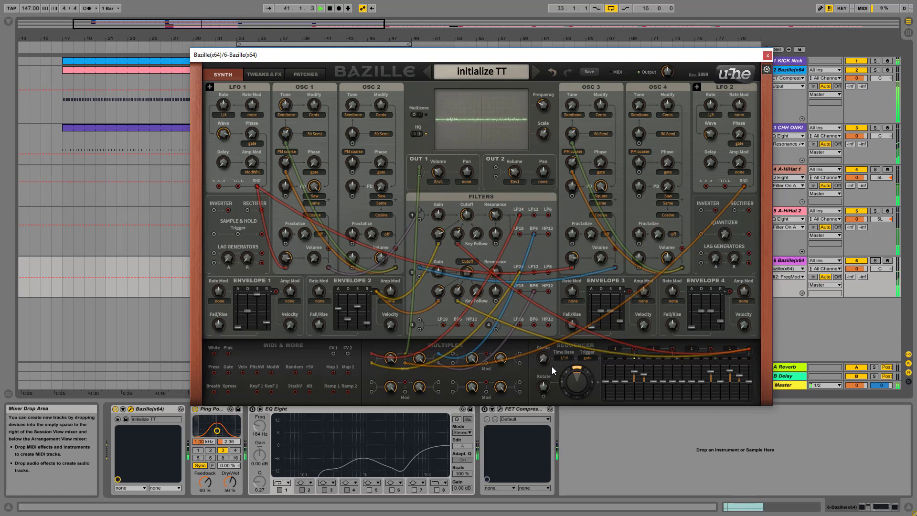
Readjust Envelope 2's attack and reposition the plugin window to uncover the track names.
mouse_move(339, 311)
mouse_down()
mouse_move(340, 323)
mouse_move(337, 295)
mouse_move(340, 306)
mouse_up()
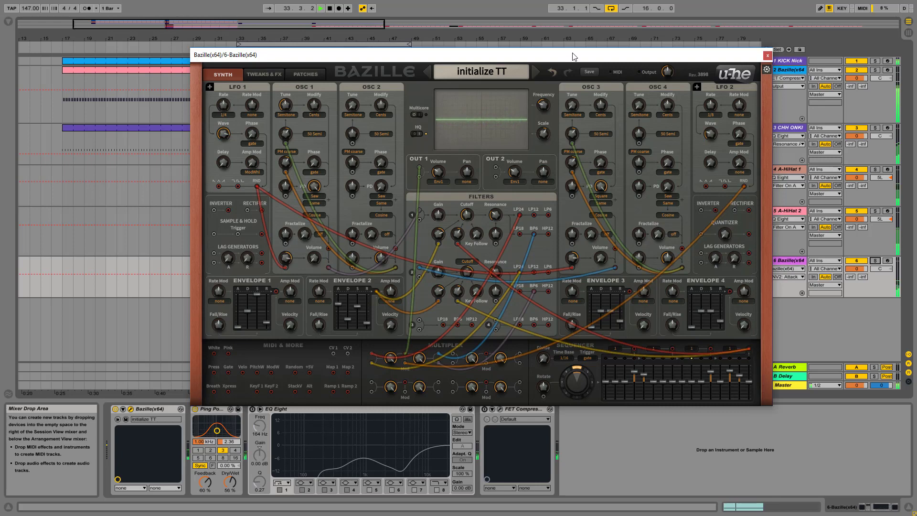
drag(573, 56, 572, 51)
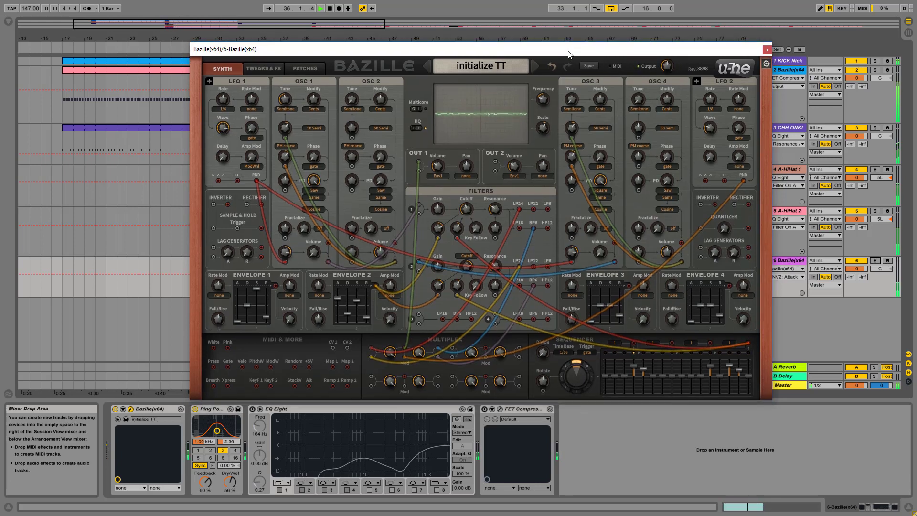
drag(560, 57, 549, 55)
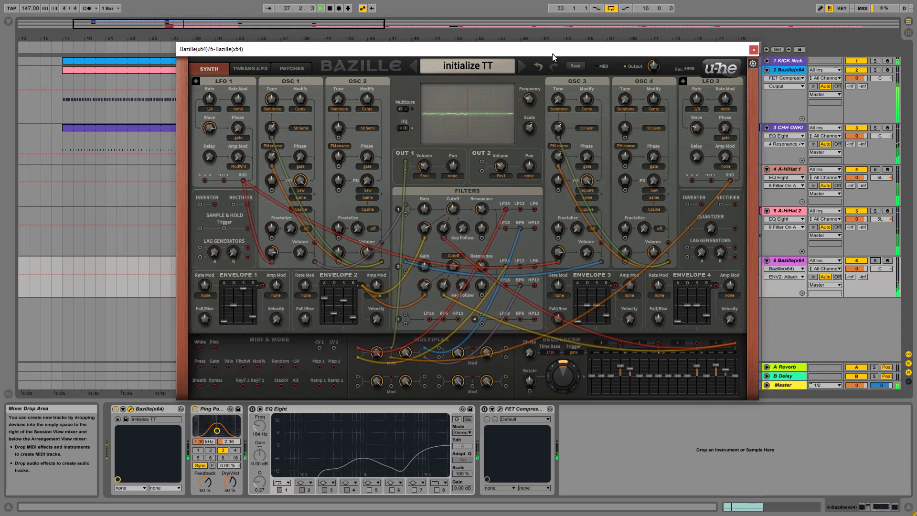